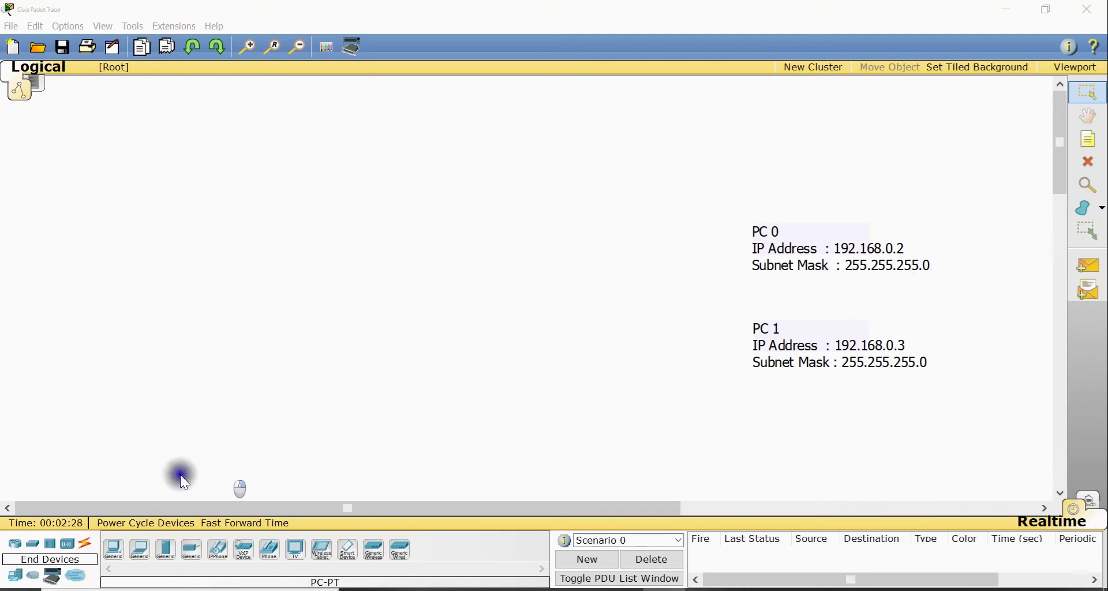
Place two generic PCs side by side in the empty part of the workspace.
left_click(116, 550)
left_click(202, 340)
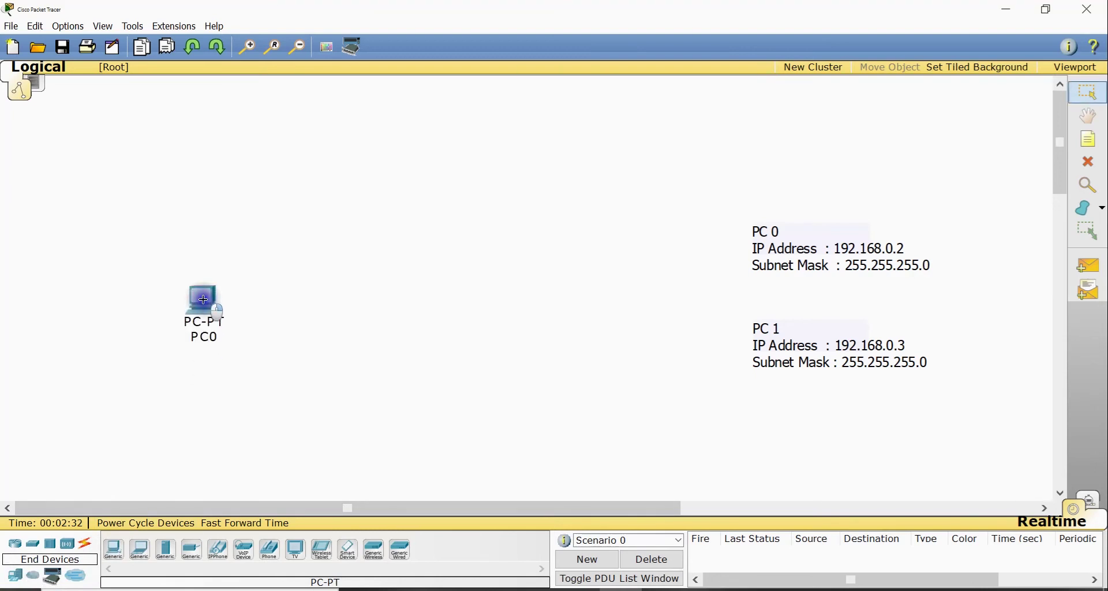
left_click(114, 549)
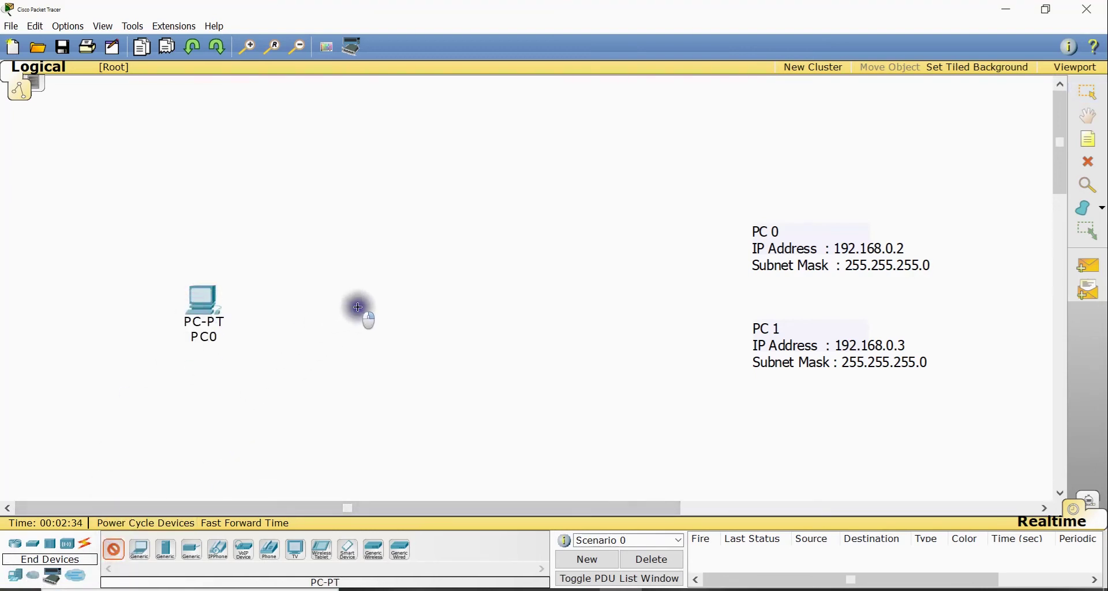
left_click(412, 306)
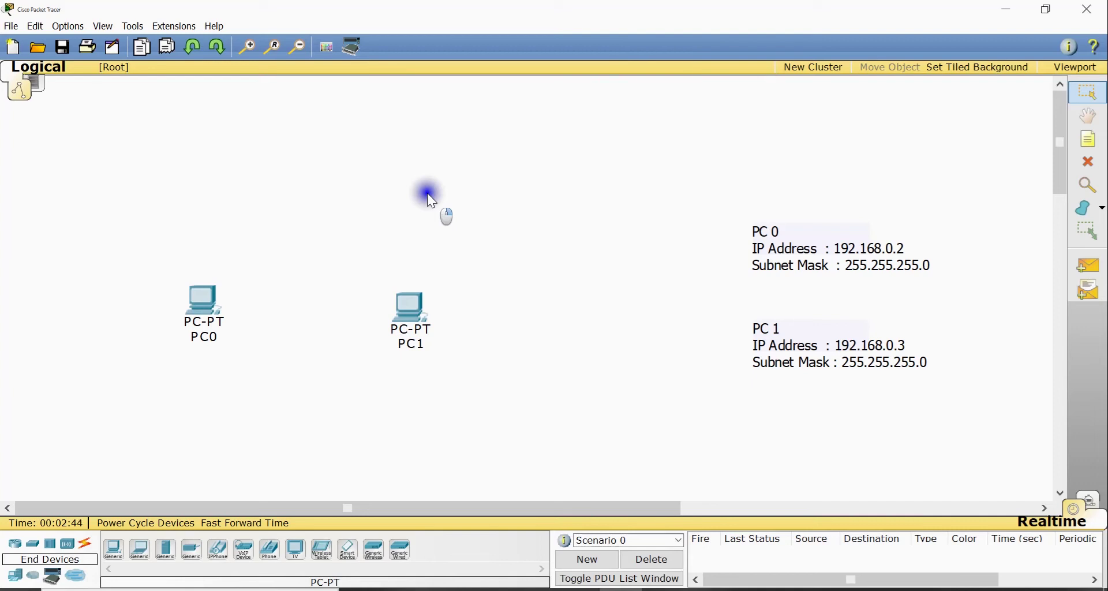
Connect PC0 and PC1 with a copper cross-over cable between their FastEthernet0 ports, and align PC1 level with PC0.
left_click(85, 545)
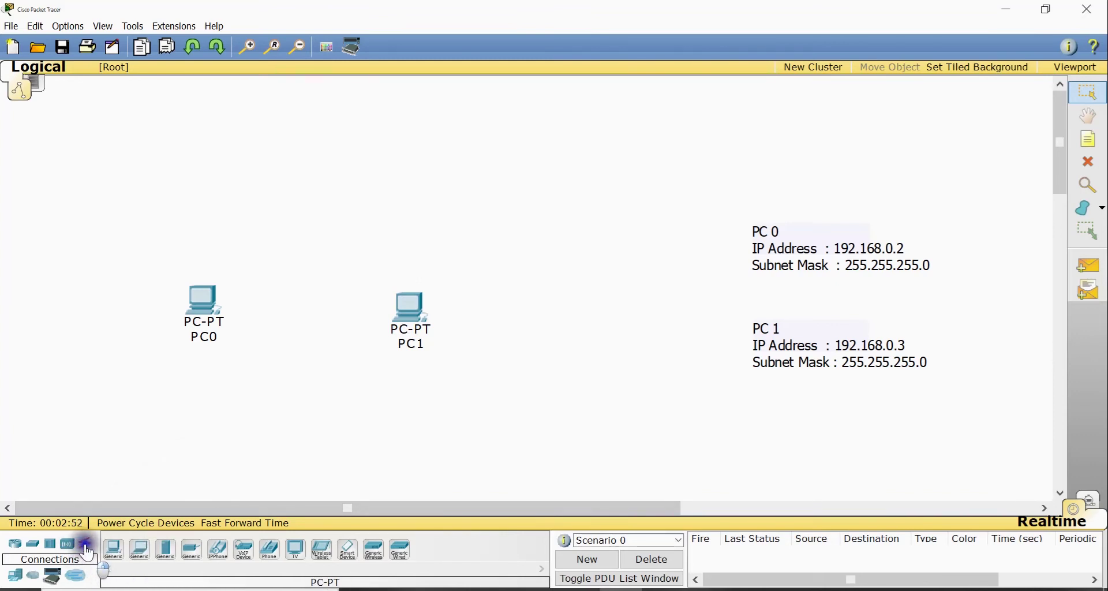
left_click(192, 549)
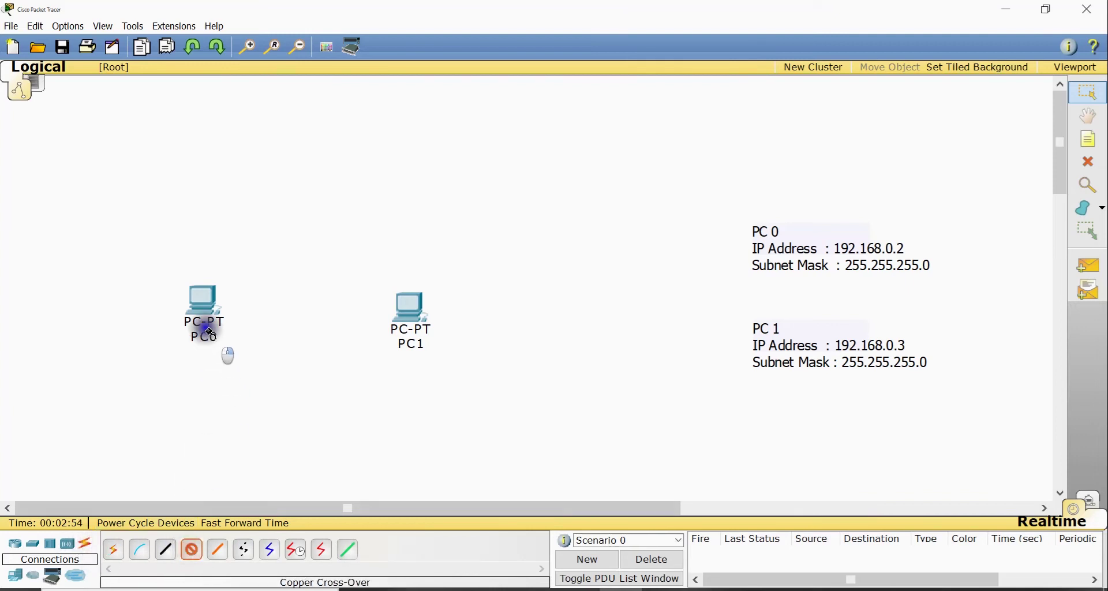
mouse_move(205, 305)
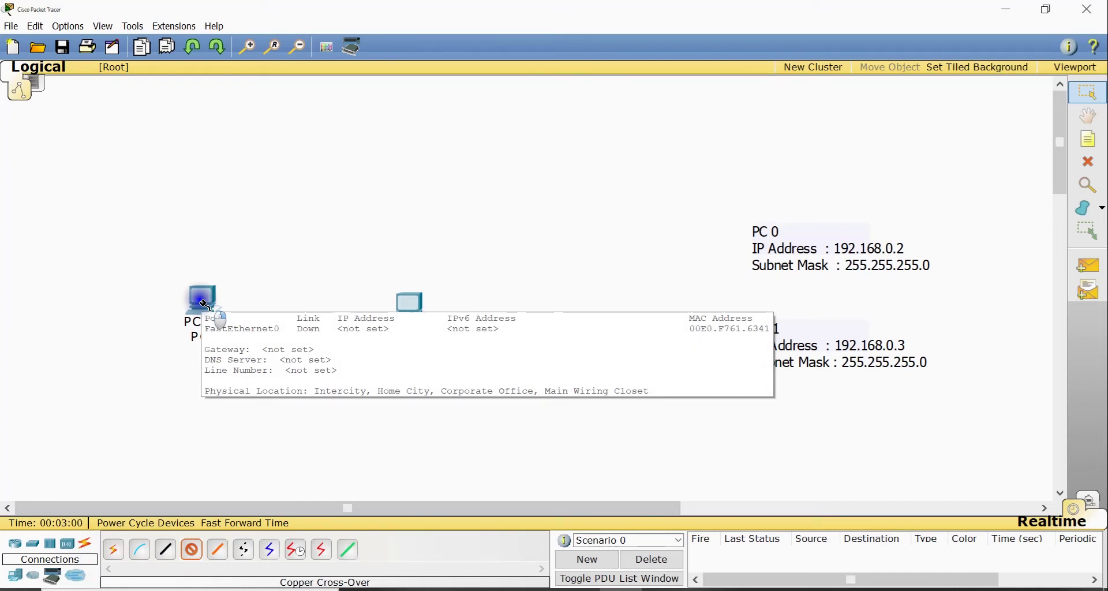
left_click(205, 304)
left_click(206, 316)
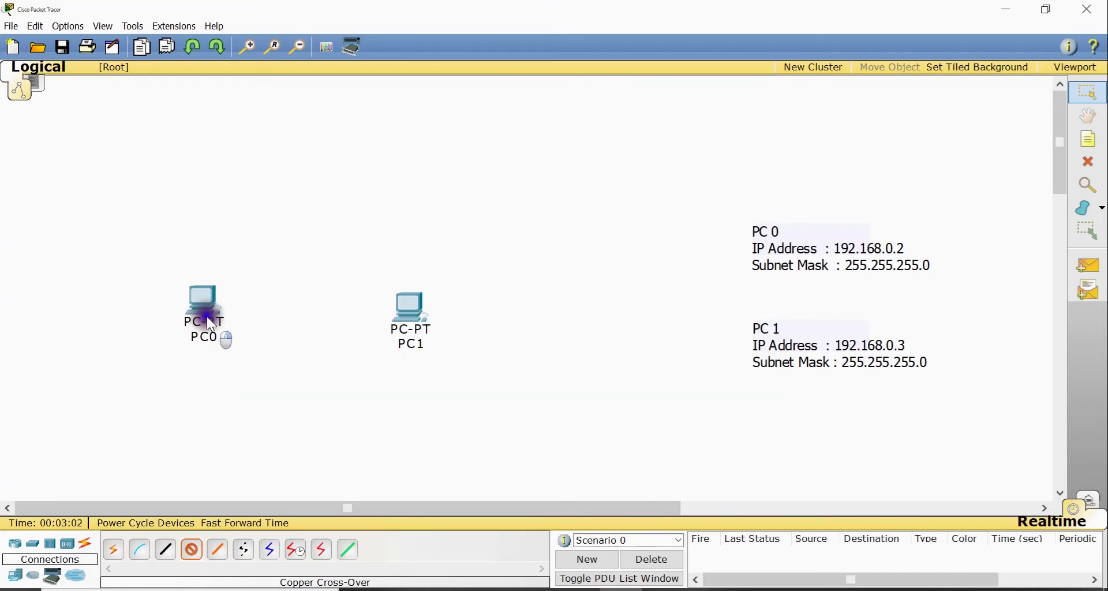
left_click(413, 310)
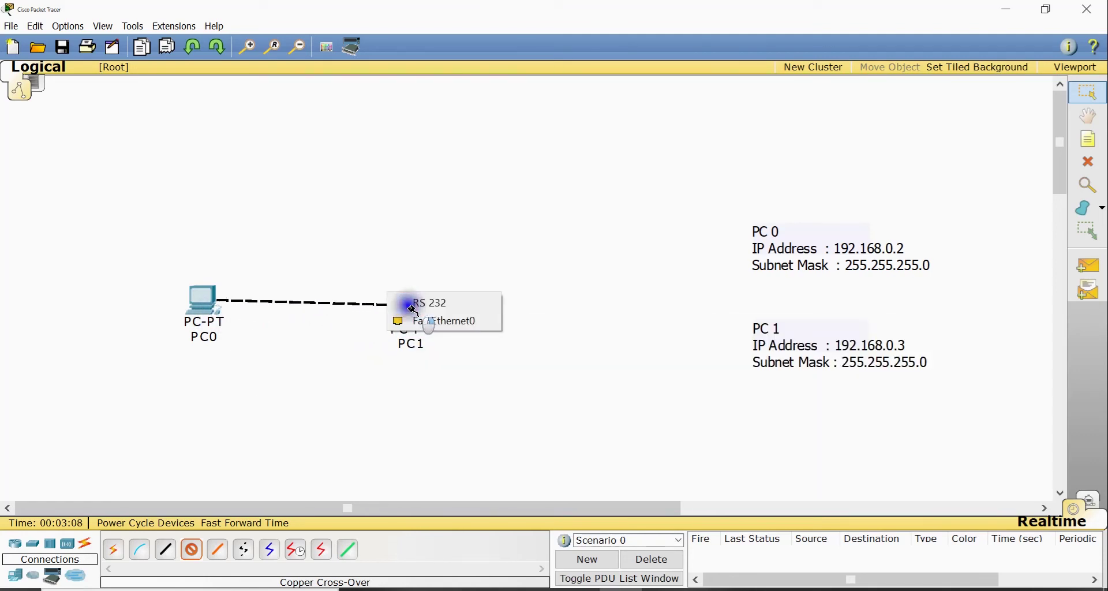
left_click(423, 317)
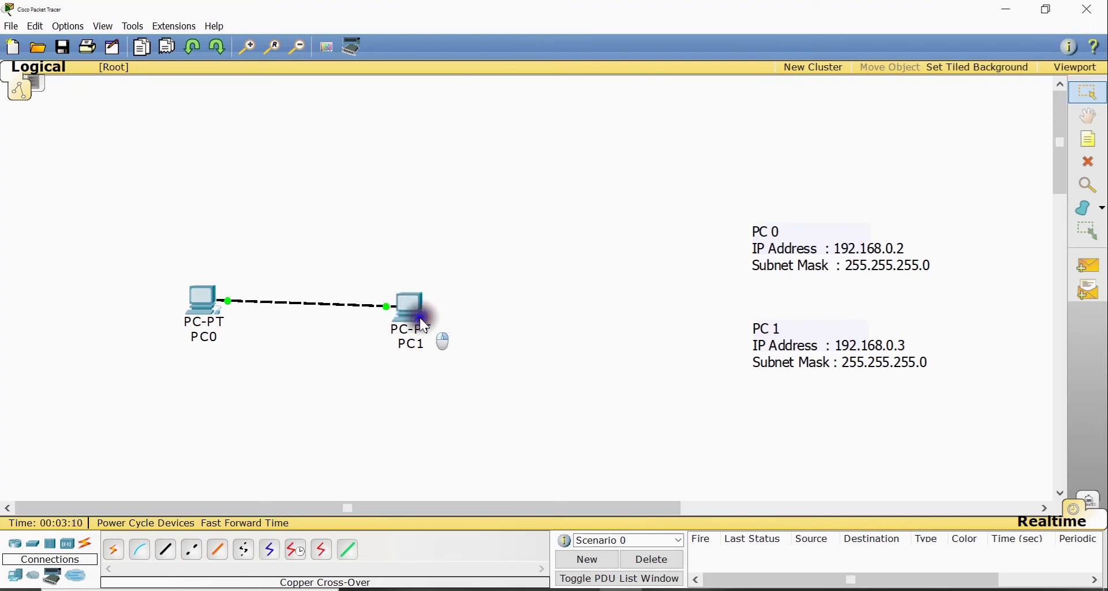
left_click_drag(416, 304, 428, 297)
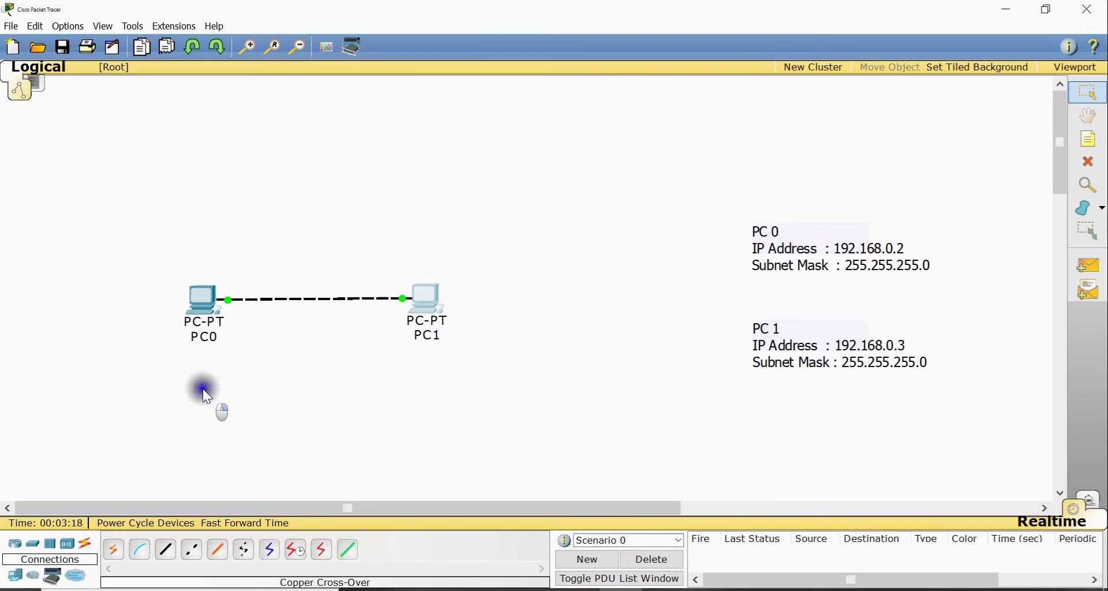
Configure PC0's FastEthernet0 interface with static IP address 192.168.0.2 and subnet mask 255.255.255.0.
left_click(204, 295)
left_click(459, 190)
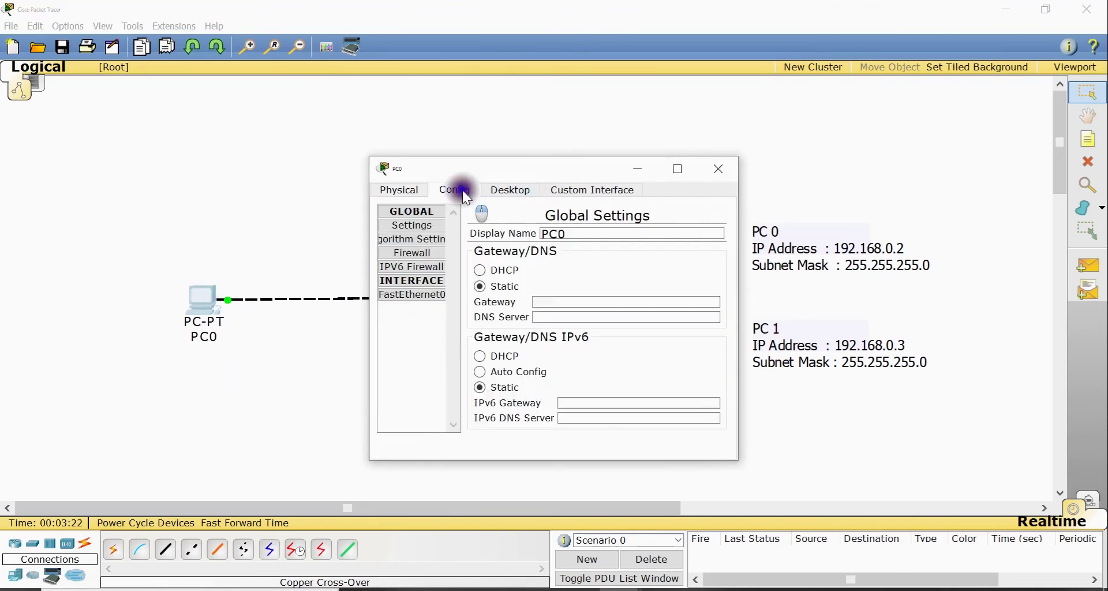
left_click(423, 295)
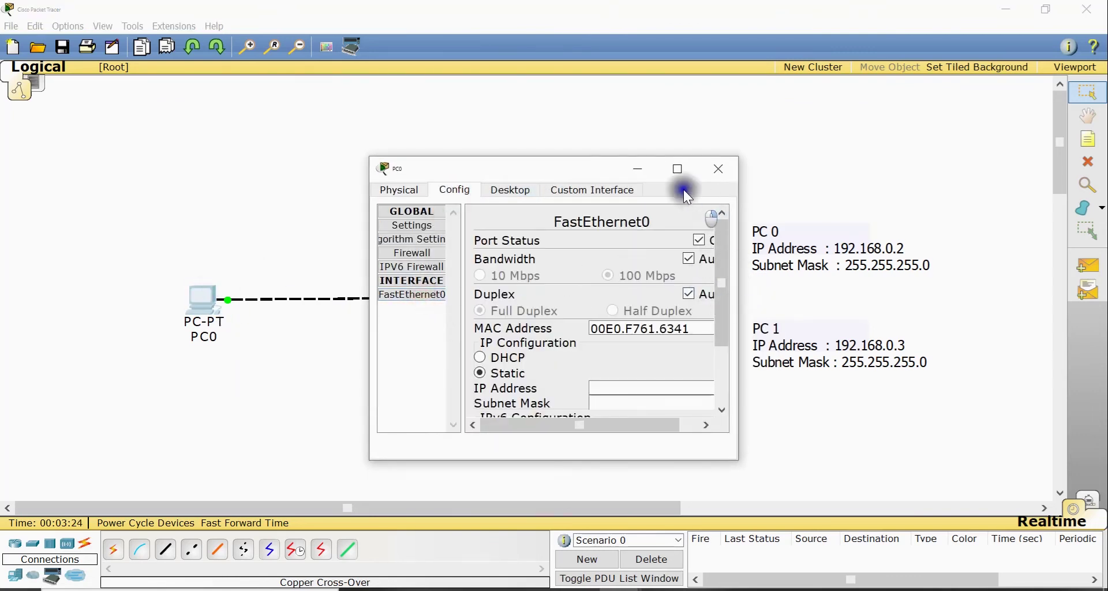
left_click(679, 171)
left_click(979, 234)
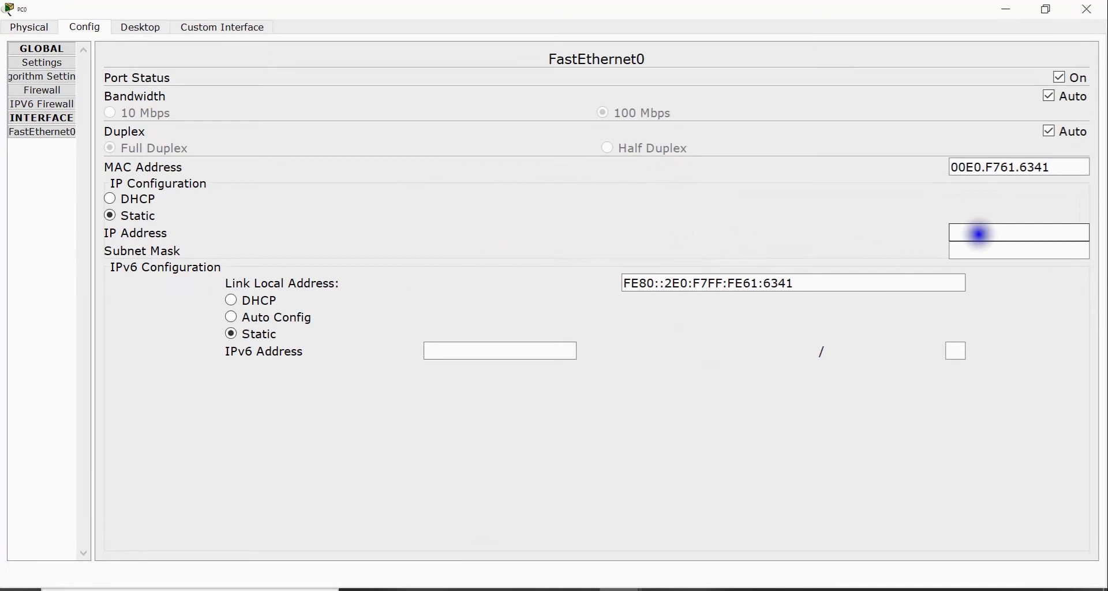
type("192.168.0.2")
key("Tab")
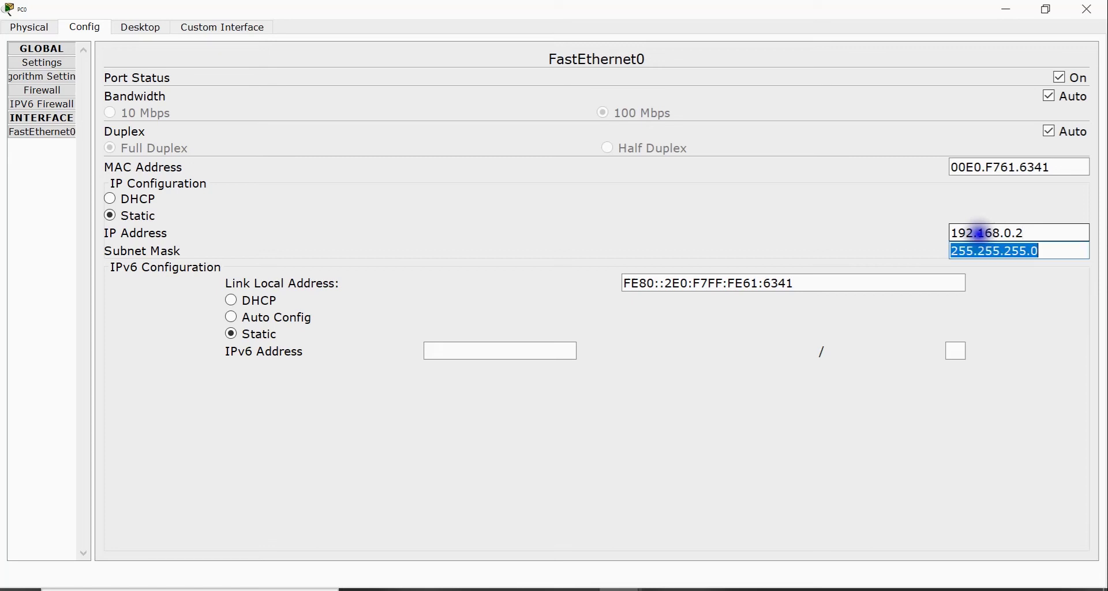
left_click(1087, 9)
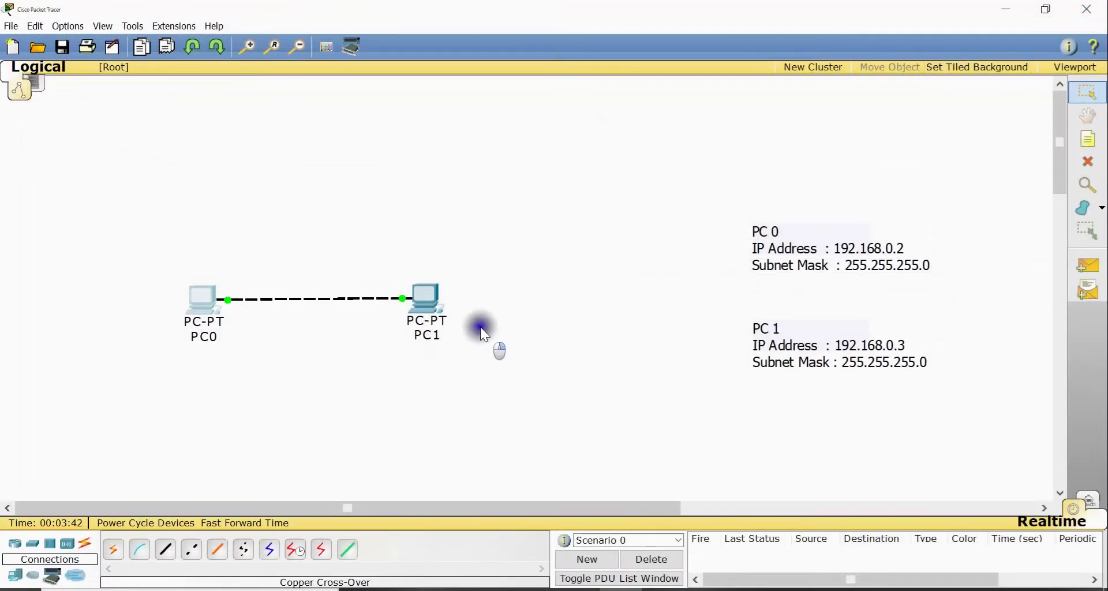
Configure PC1's FastEthernet0 interface with static IP address 192.168.0.3 and subnet mask 255.255.255.0.
mouse_move(436, 302)
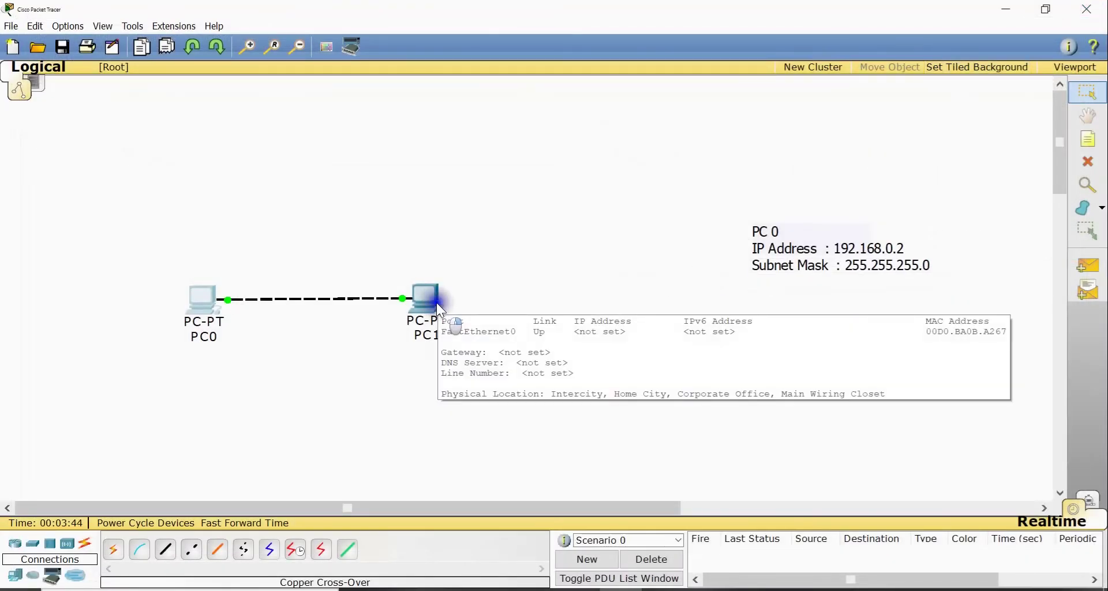
left_click(432, 296)
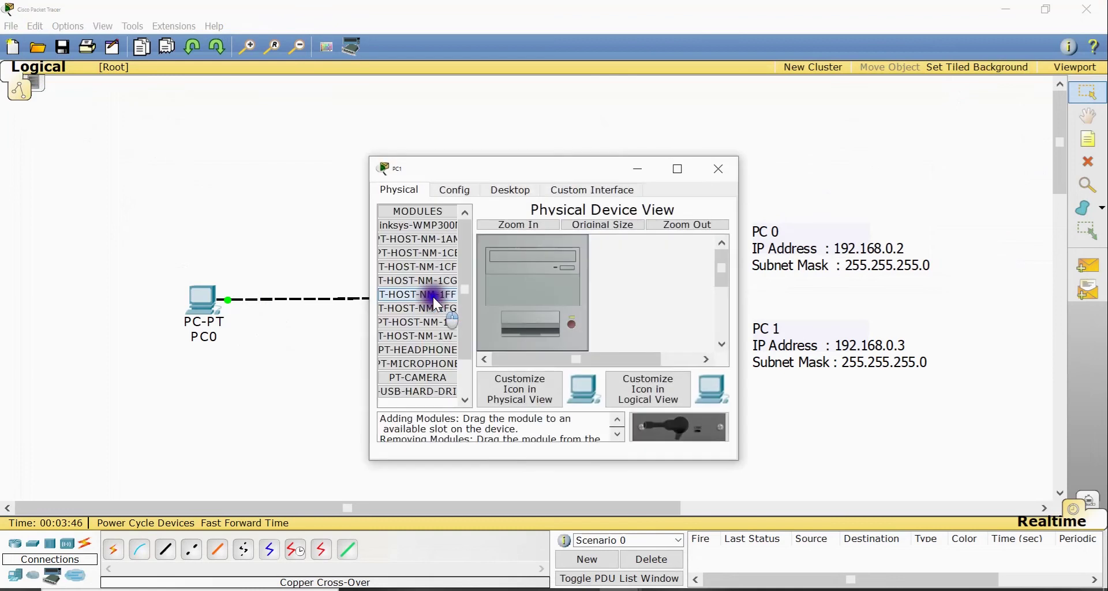
left_click(453, 191)
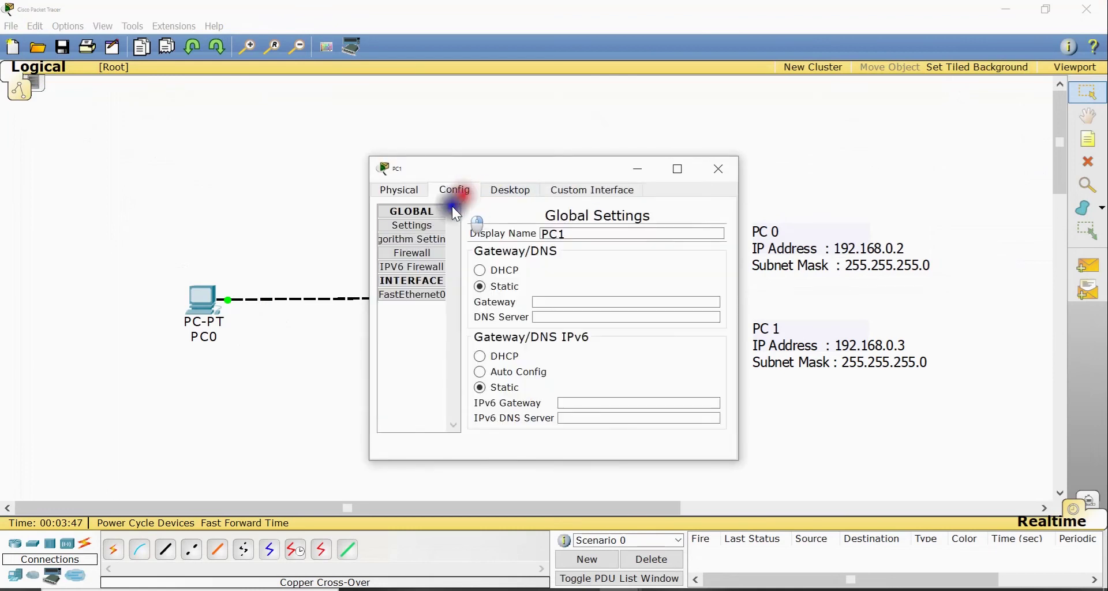
left_click(425, 294)
left_click(678, 168)
left_click(960, 231)
type("19")
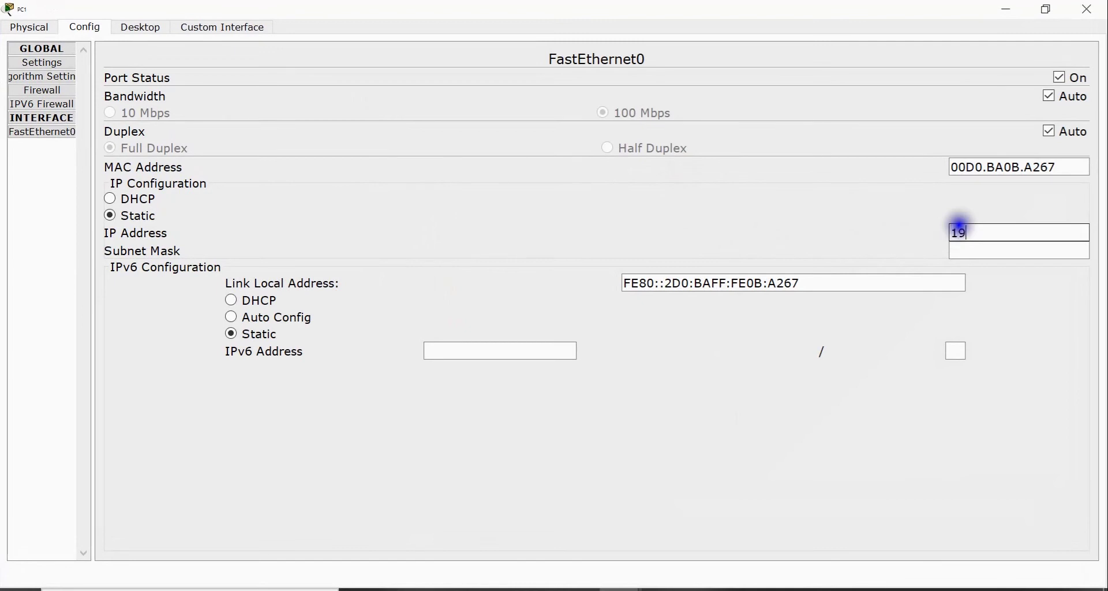
type("2.168.0.3")
key("Tab")
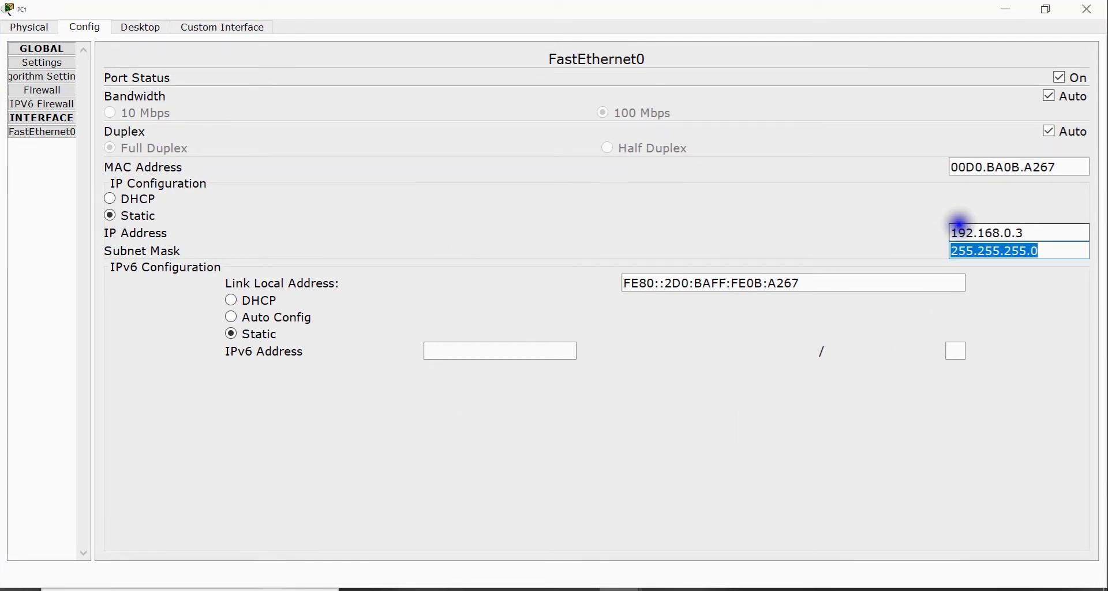
left_click(1089, 9)
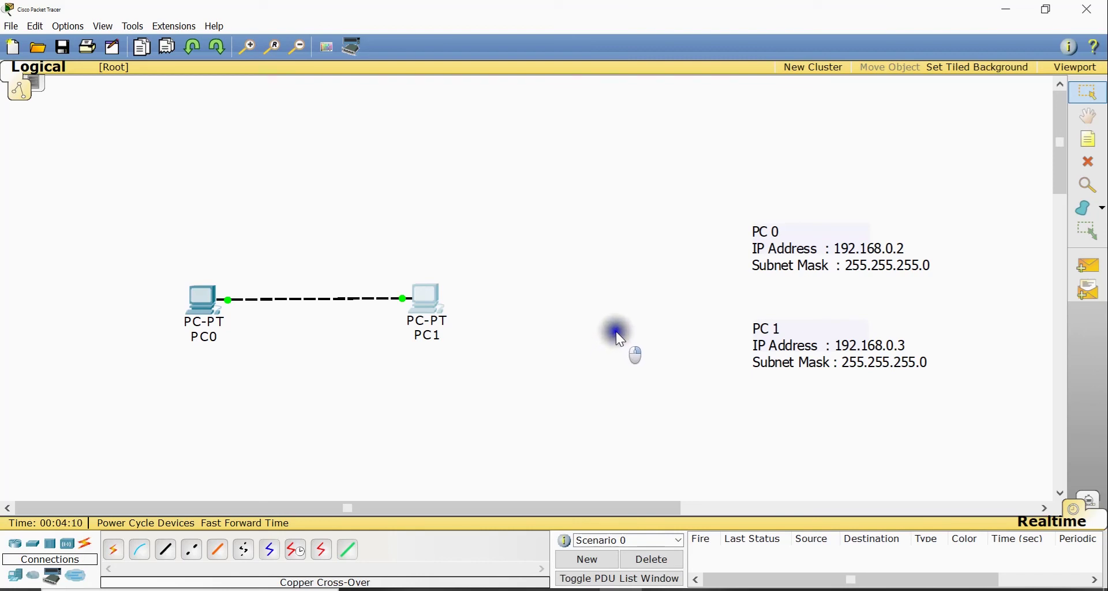
Test connectivity both ways by sending one simple PDU from PC0 to PC1 and another from PC1 to PC0.
left_click(1096, 261)
left_click(213, 305)
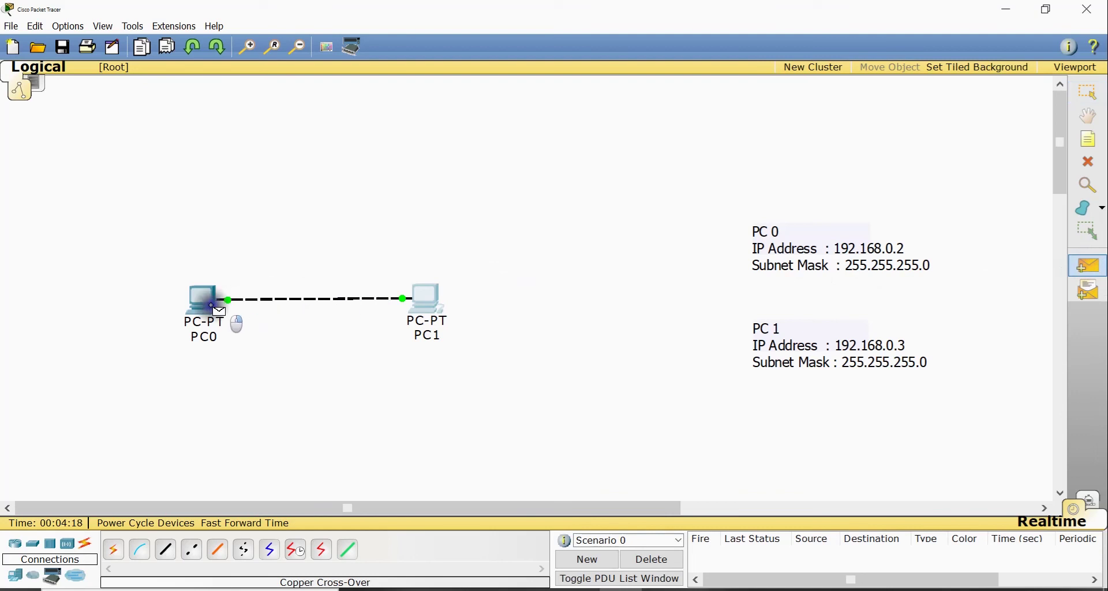
left_click(427, 294)
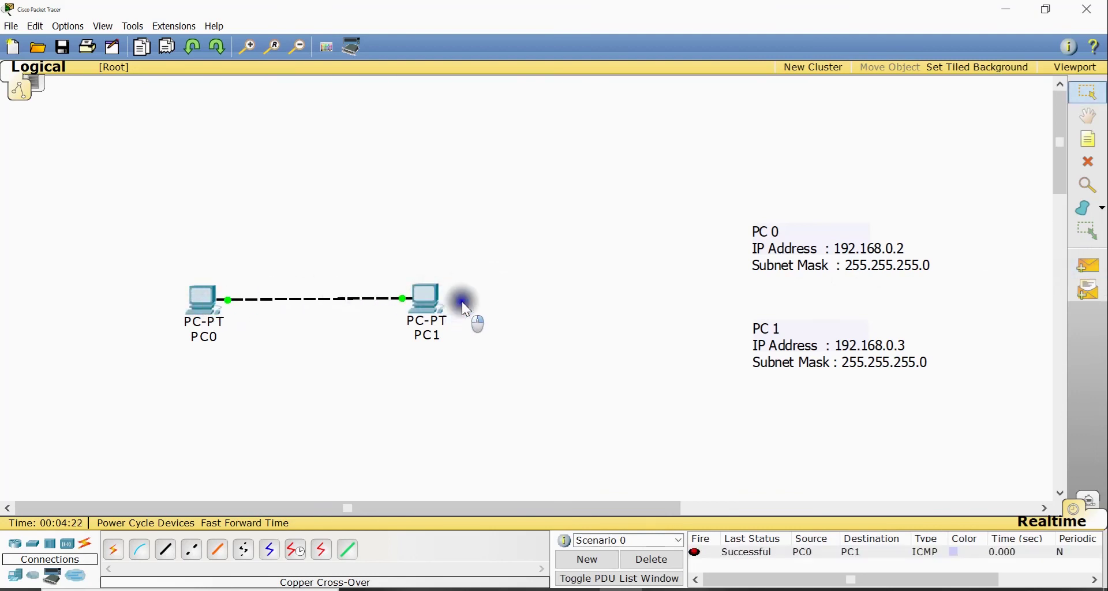
left_click(1092, 267)
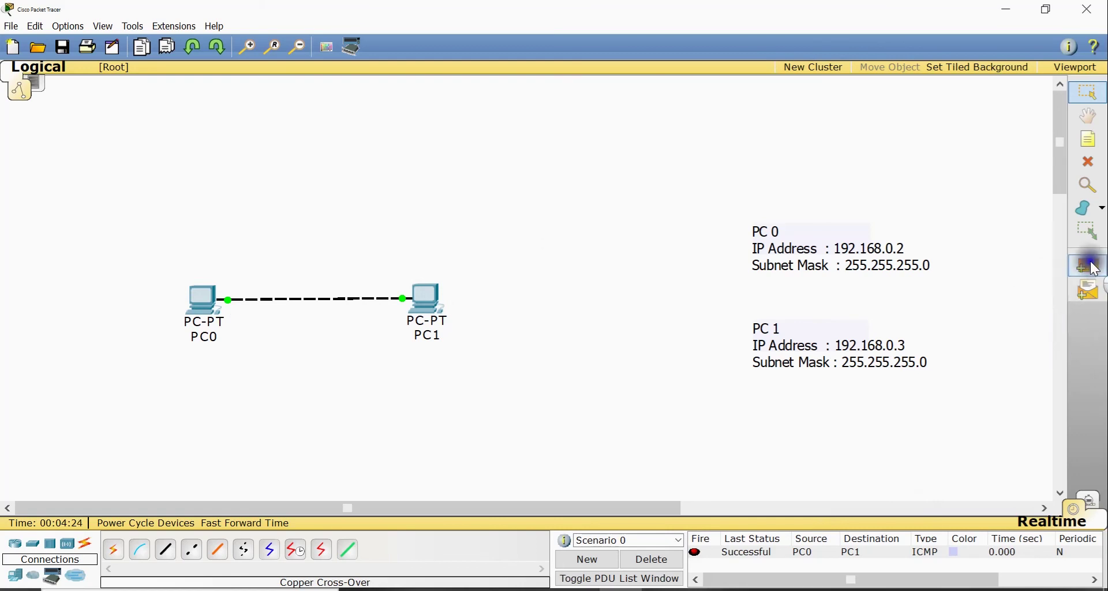
left_click(428, 298)
left_click(206, 299)
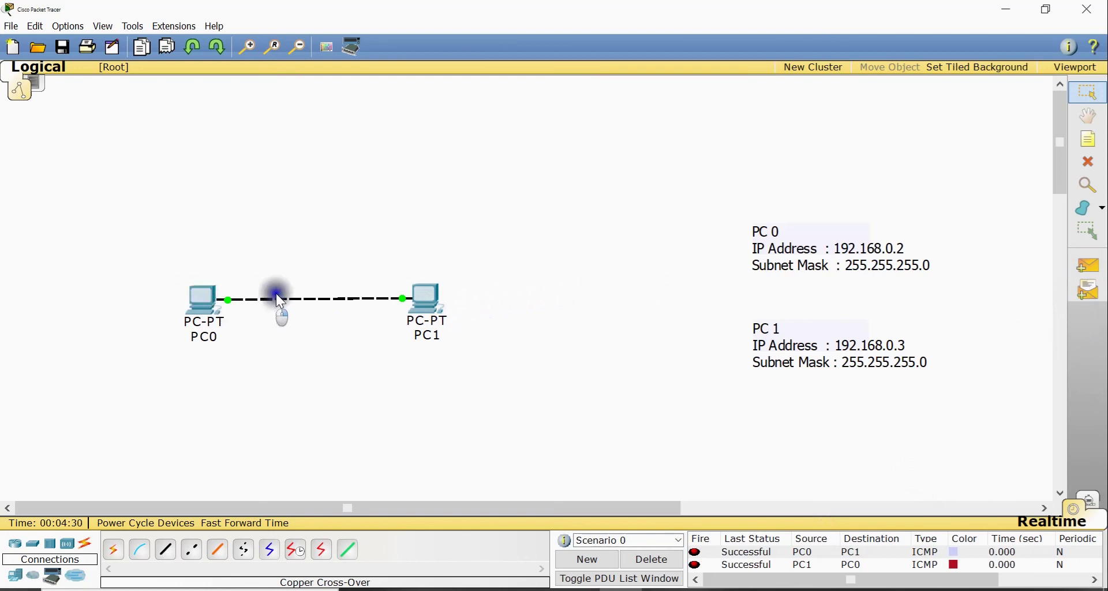
In Simulation mode, add another simple PDU from PC0 to PC1 and advance the packet capture event by event.
left_click(1090, 499)
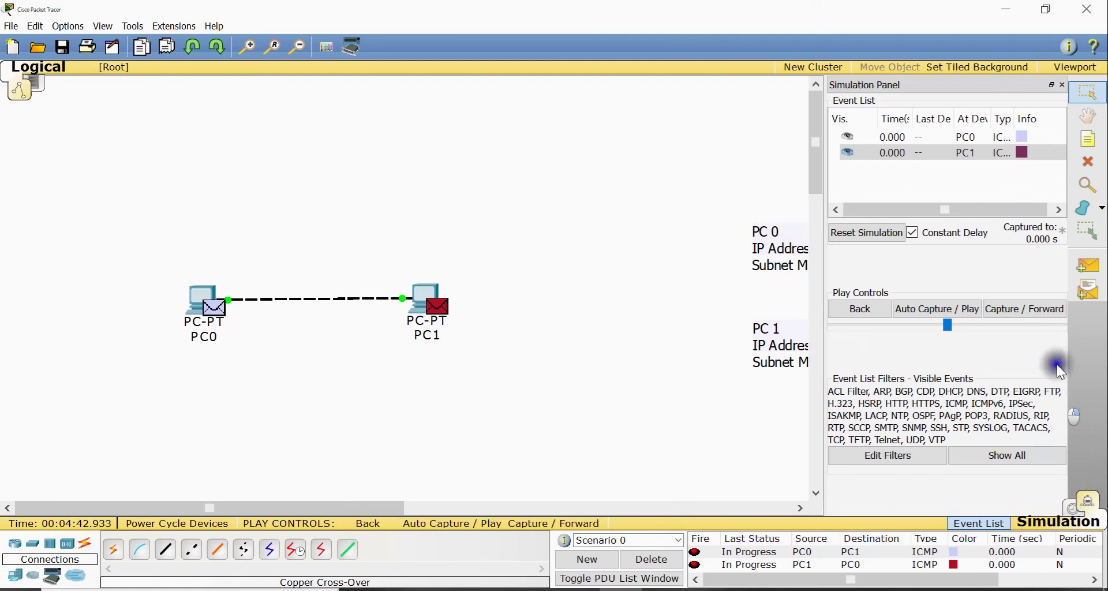
left_click(1085, 268)
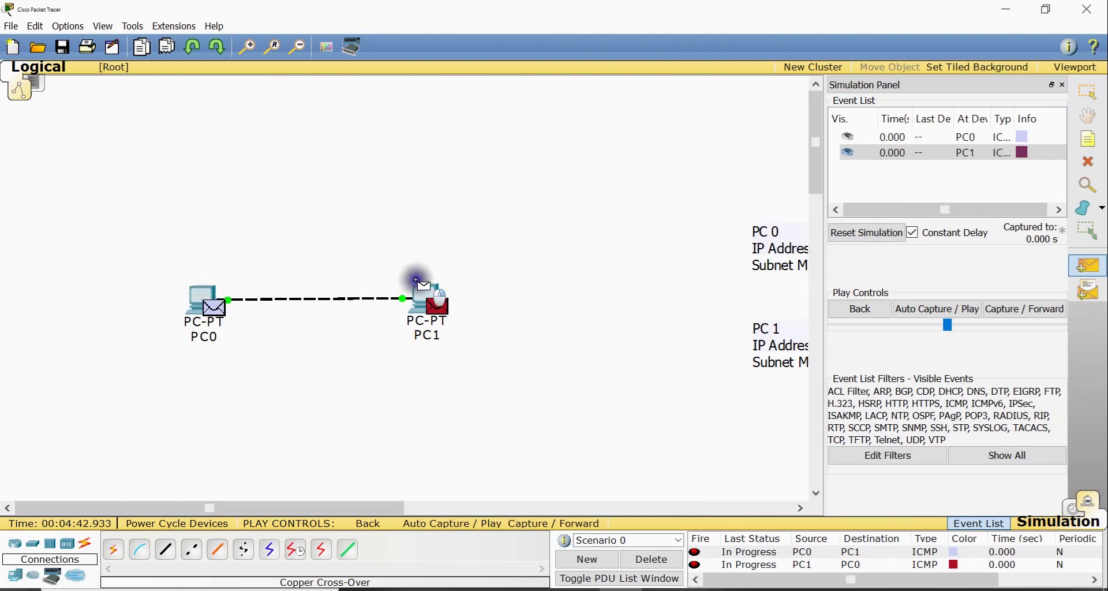
left_click(426, 296)
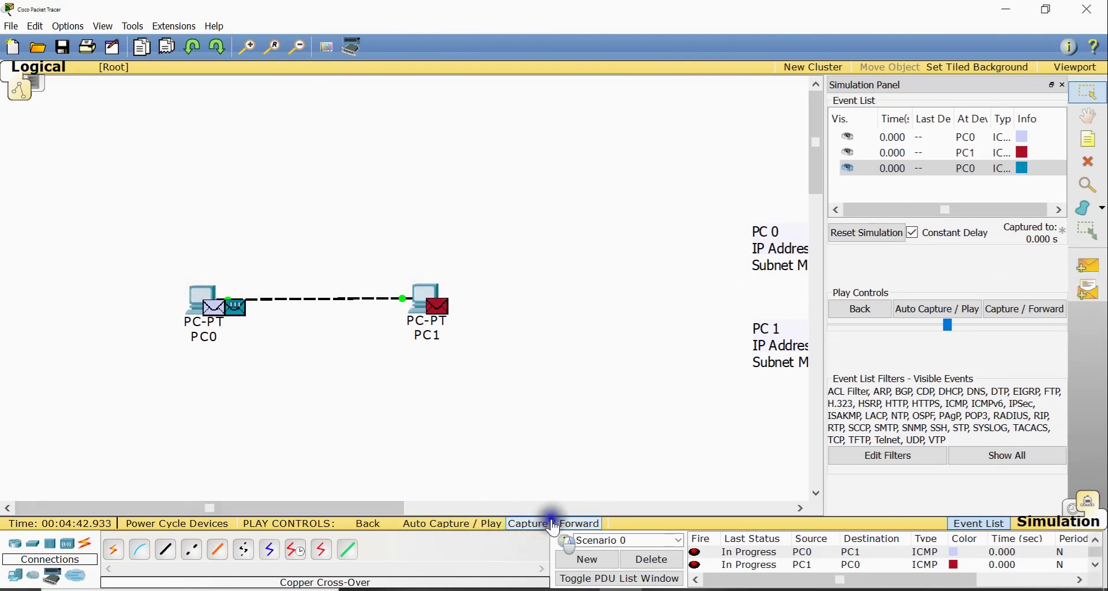
left_click(535, 525)
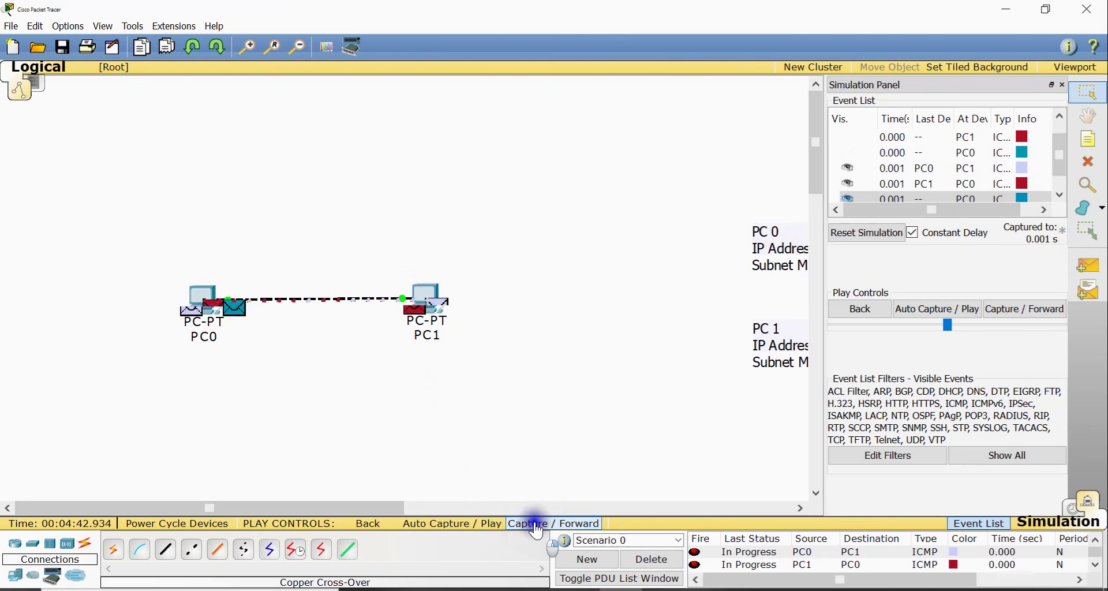
left_click(535, 525)
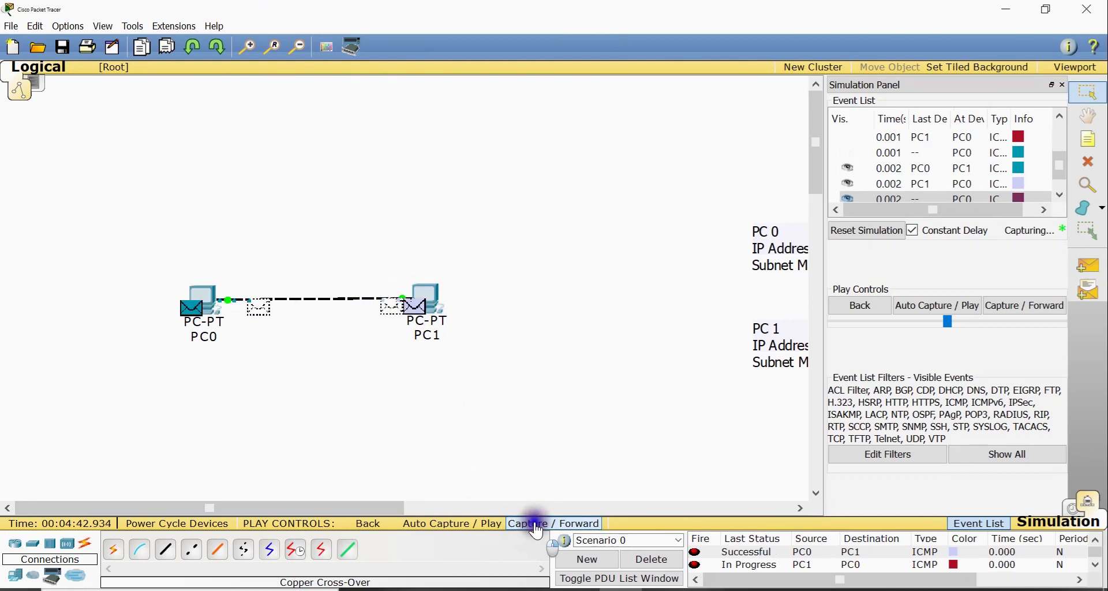